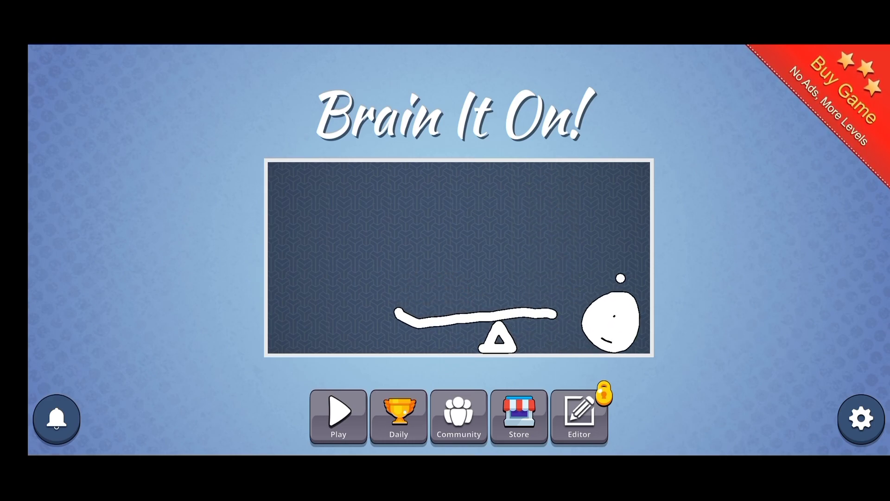
# Tap Play on the main menu to reach the level grid
pyautogui.click(339, 416)
# Open level 1, draw a line toward the orange ball, and drop a circle to tilt the seesaw right
pyautogui.click(316, 149)
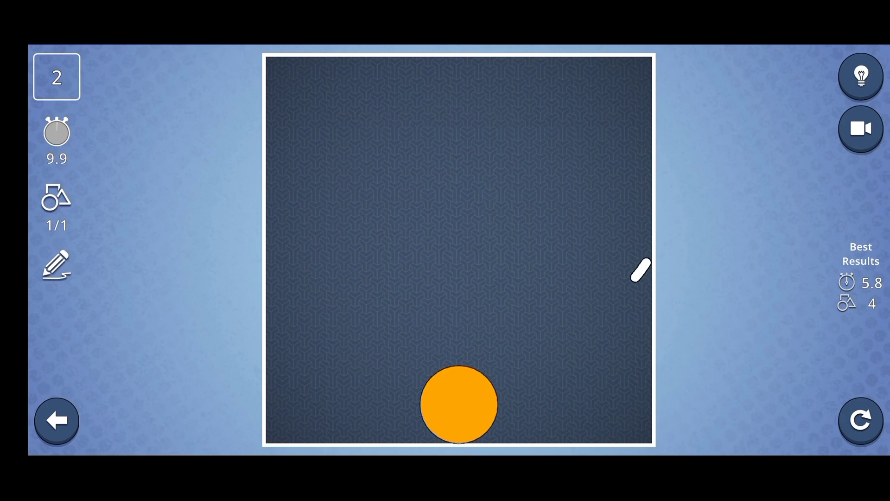
pyautogui.moveTo(647, 273); pyautogui.dragTo(491, 438)
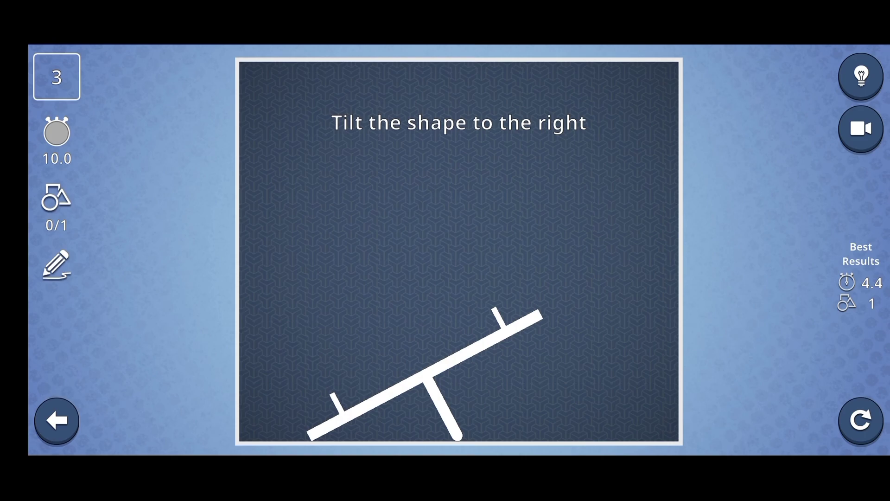
pyautogui.moveTo(518, 103); pyautogui.dragTo(531, 97)
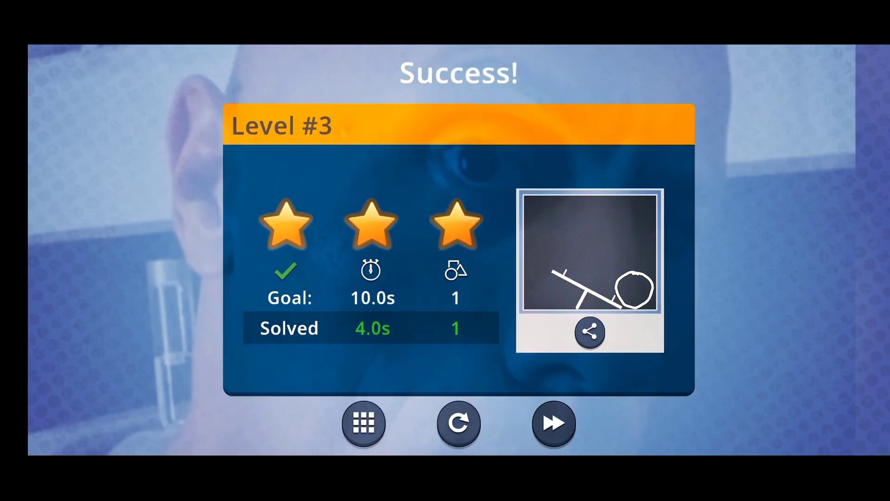
# Continue to level 4, then draw a stick on level 5's shelf to push two balls into the cup
pyautogui.click(555, 423)
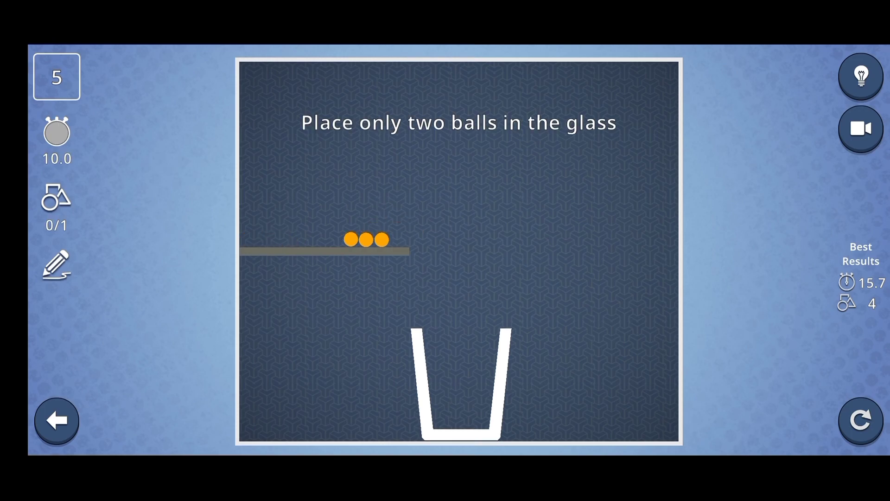
pyautogui.moveTo(328, 155); pyautogui.dragTo(336, 196)
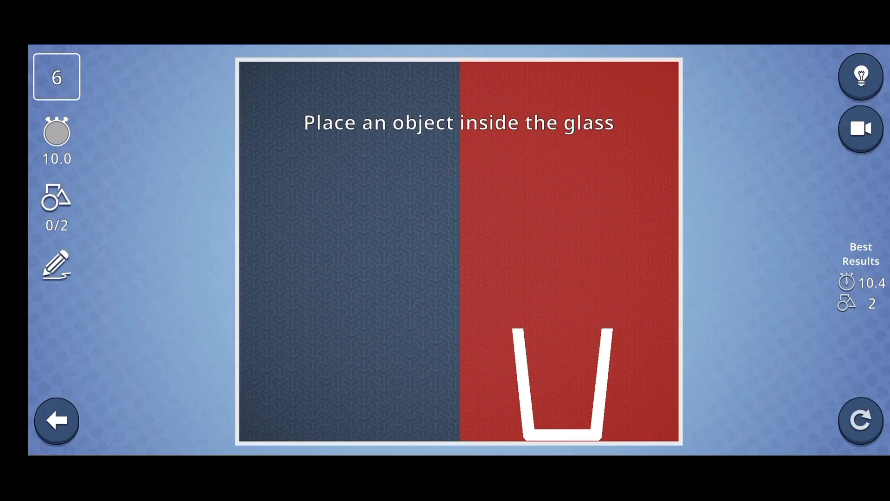
# Draw a solid outlined wall in level 6, then draw a shape that lands in level 7's small box
pyautogui.moveTo(245, 437)
pyautogui.mouseDown()
pyautogui.moveTo(247, 105)
pyautogui.moveTo(403, 159)
pyautogui.mouseUp()
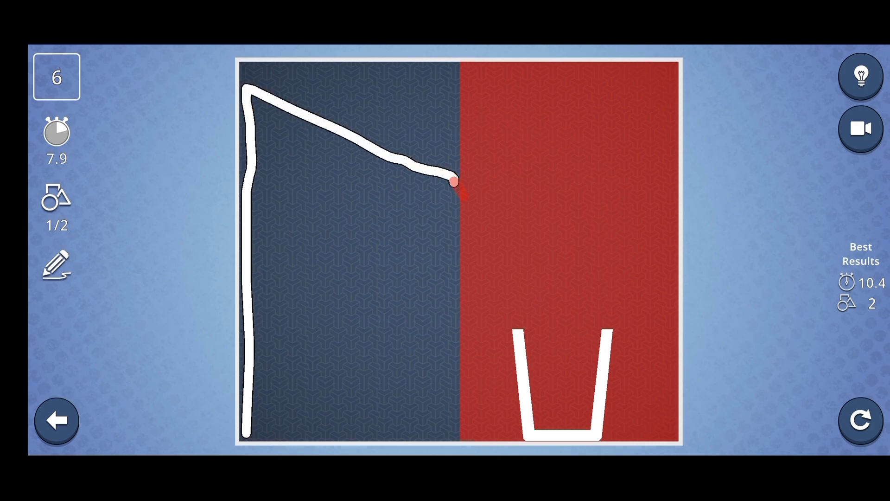
pyautogui.moveTo(453, 242); pyautogui.dragTo(451, 434)
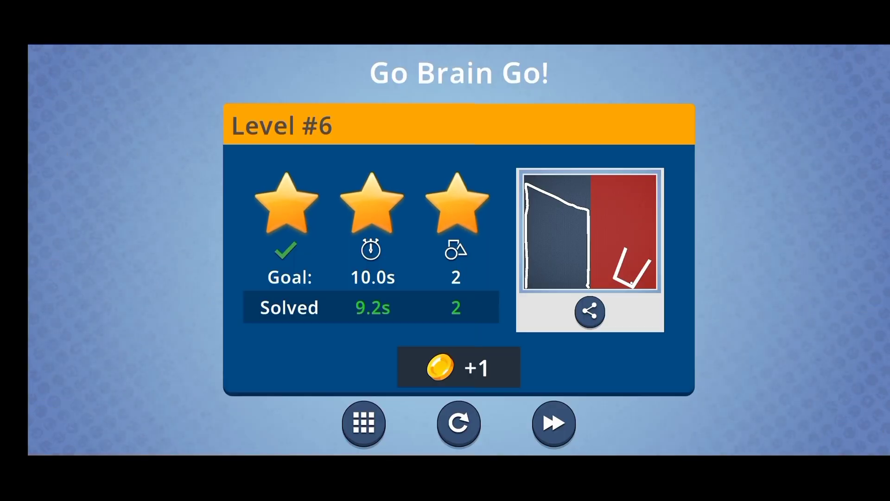
pyautogui.click(553, 422)
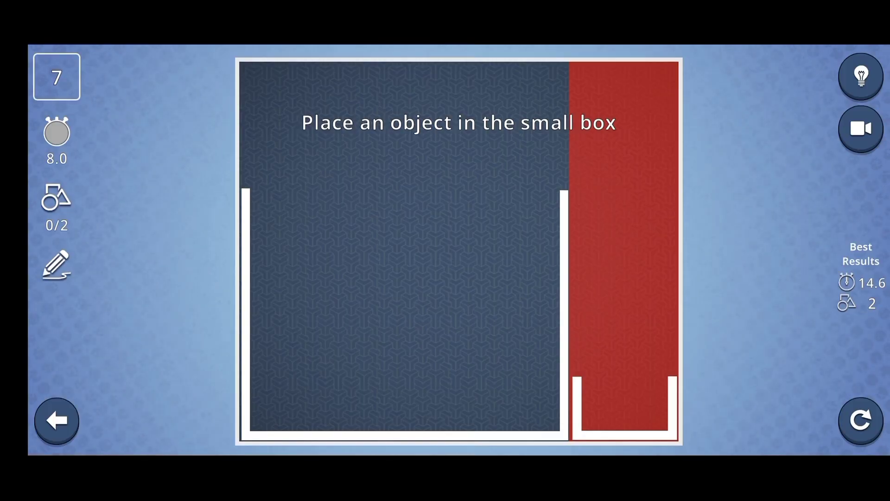
pyautogui.moveTo(562, 186)
pyautogui.mouseDown()
pyautogui.moveTo(244, 91)
pyautogui.moveTo(245, 186)
pyautogui.mouseUp()
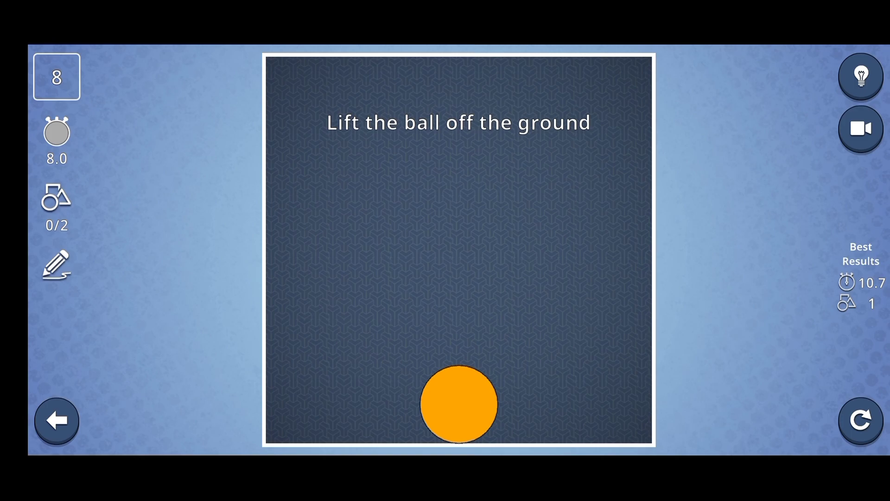
# Draw a hooked arch over the ball with a stem, loop and rotor bar, then restart and redraw the arch
pyautogui.moveTo(619, 367); pyautogui.dragTo(492, 434)
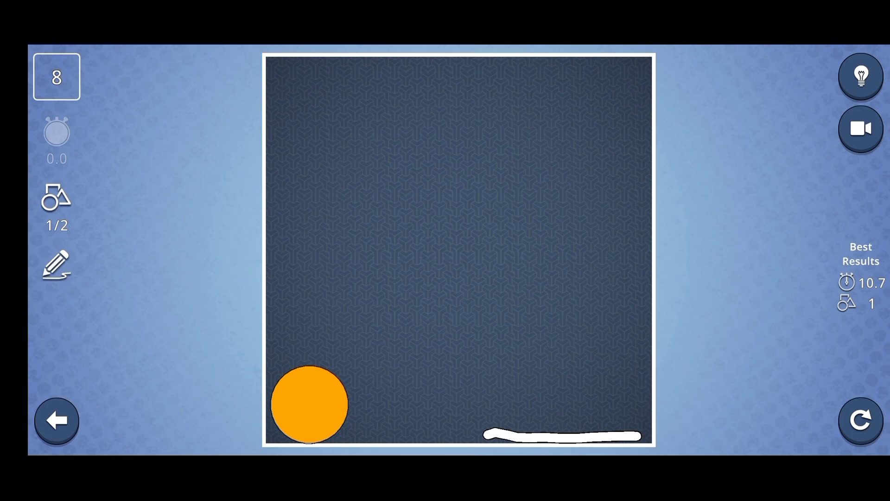
pyautogui.click(861, 419)
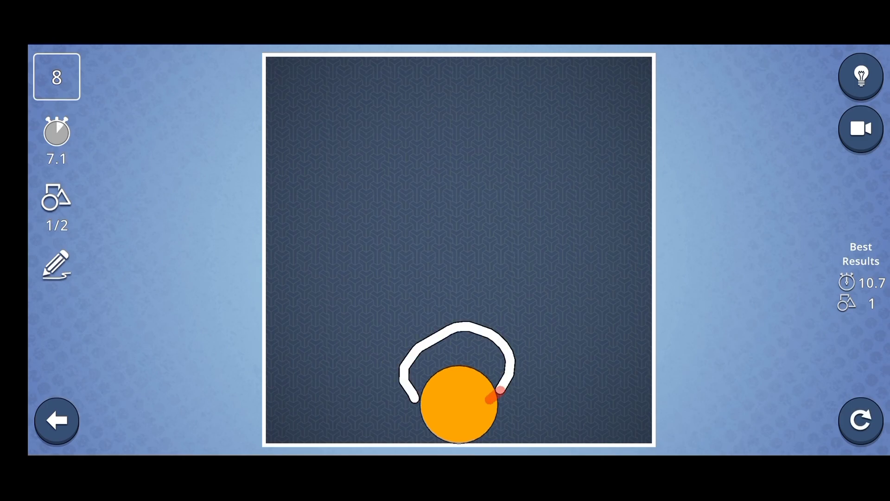
pyautogui.moveTo(414, 401); pyautogui.dragTo(503, 392)
pyautogui.moveTo(454, 319); pyautogui.dragTo(458, 222)
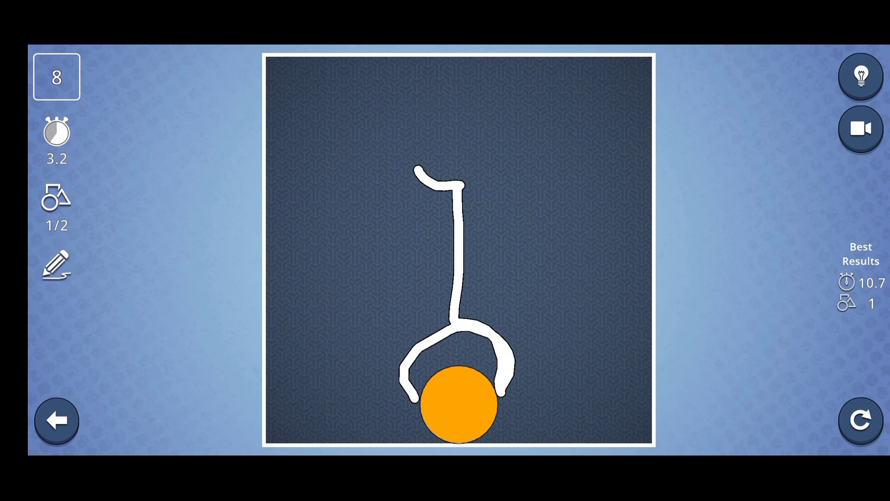
pyautogui.moveTo(416, 169)
pyautogui.mouseDown()
pyautogui.moveTo(465, 186)
pyautogui.moveTo(501, 173)
pyautogui.mouseUp()
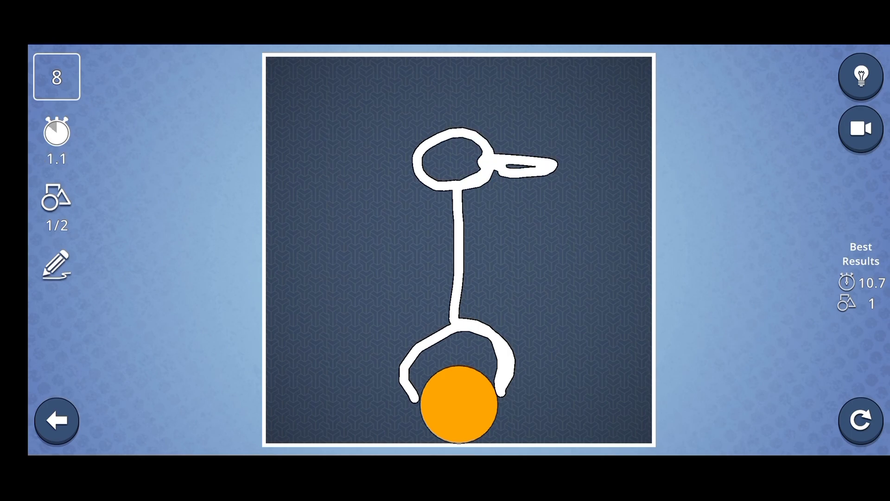
pyautogui.moveTo(408, 90); pyautogui.dragTo(543, 82)
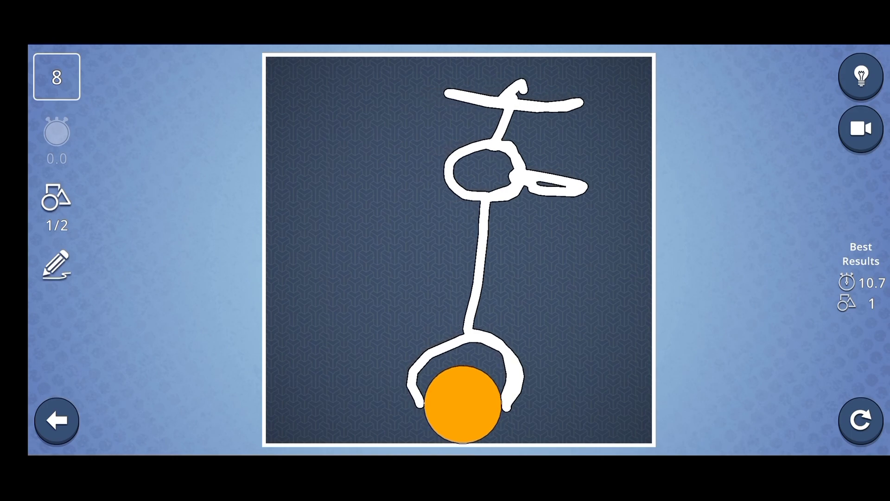
pyautogui.click(861, 419)
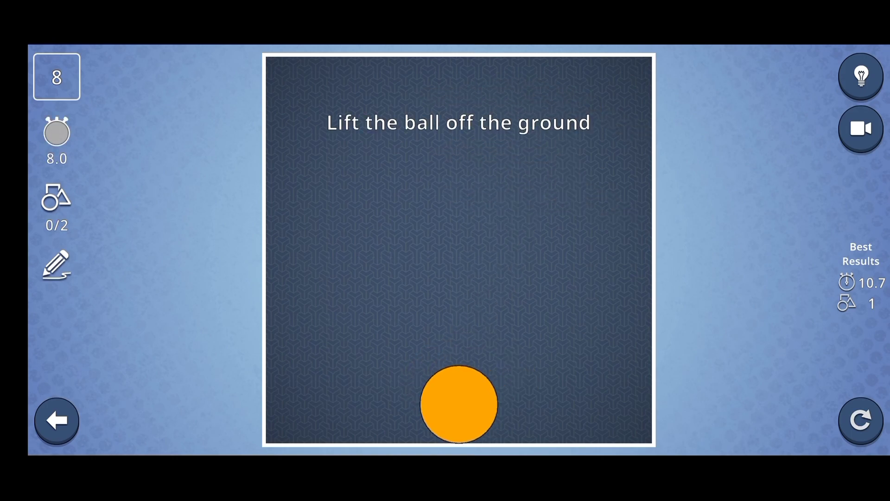
pyautogui.moveTo(413, 399)
pyautogui.mouseDown()
pyautogui.moveTo(477, 347)
pyautogui.moveTo(505, 406)
pyautogui.moveTo(478, 344)
pyautogui.moveTo(538, 252)
pyautogui.moveTo(528, 229)
pyautogui.moveTo(504, 219)
pyautogui.mouseUp()
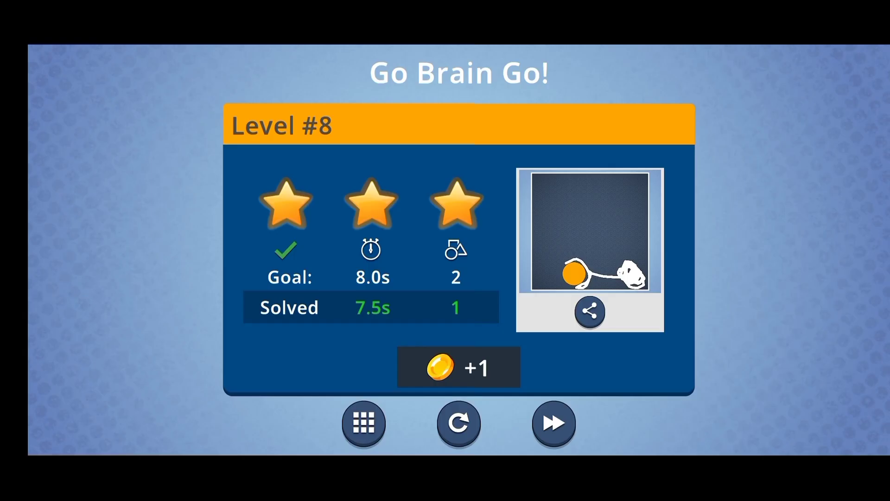
# Drop a circle beside level 9's bowl, then draw a circle falling from the top
pyautogui.click(552, 422)
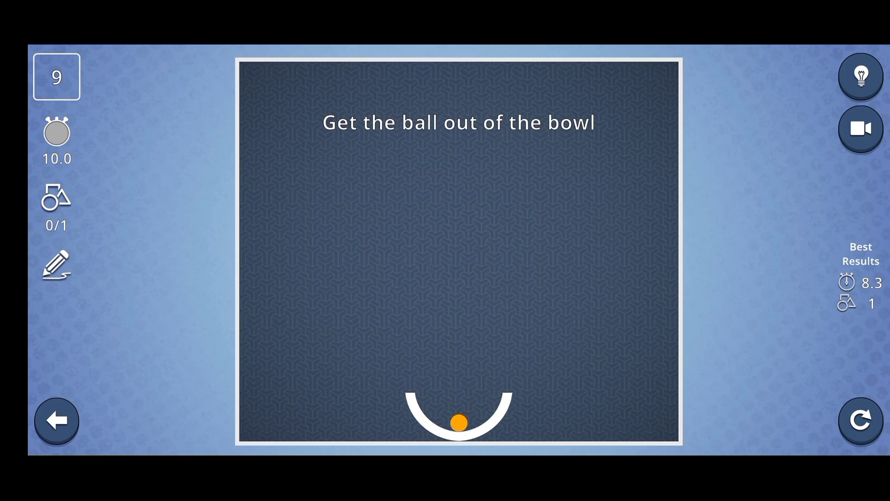
pyautogui.moveTo(528, 112); pyautogui.dragTo(549, 119)
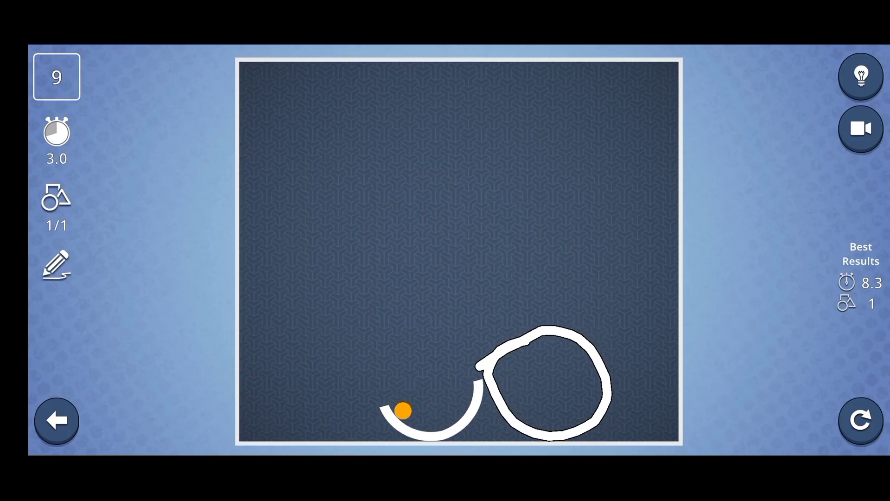
pyautogui.click(861, 419)
pyautogui.moveTo(523, 102); pyautogui.dragTo(523, 160)
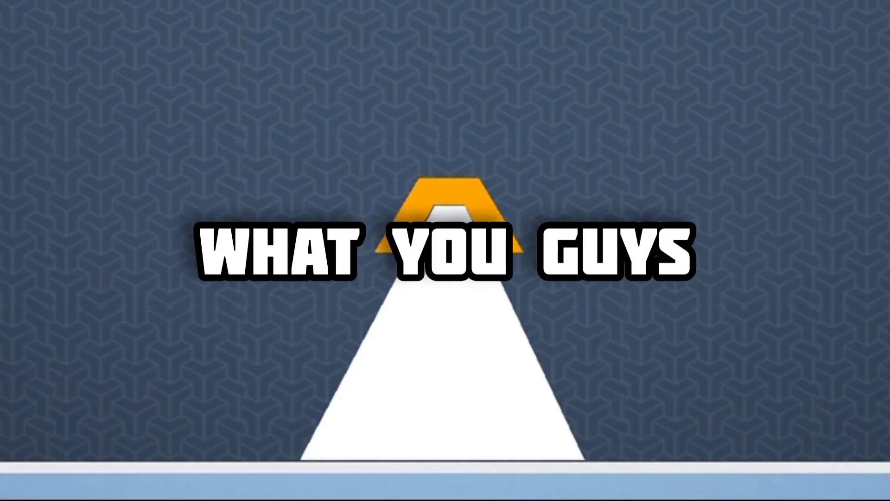
pyautogui.moveTo(503, 95)
pyautogui.mouseDown()
pyautogui.moveTo(497, 199)
pyautogui.moveTo(471, 84)
pyautogui.mouseUp()
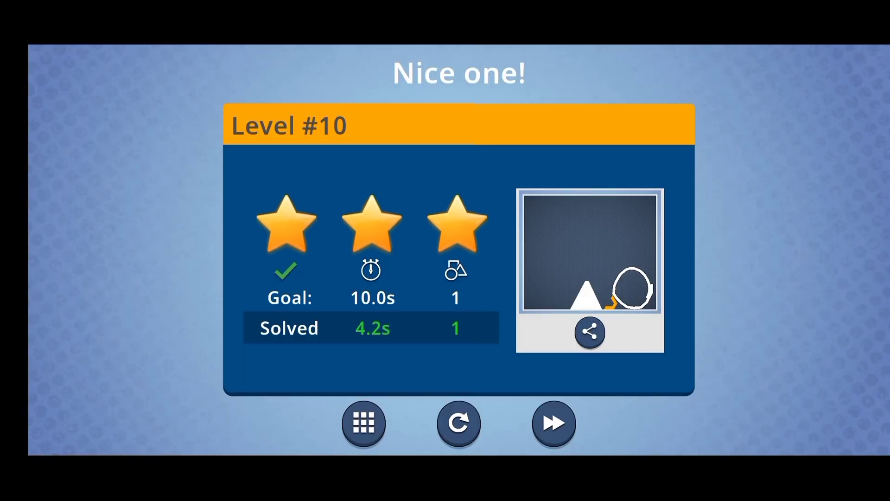
# Draw a ramp down to level 11's blue magnet and drop dots down it until the level is solved
pyautogui.click(553, 421)
pyautogui.moveTo(271, 164); pyautogui.dragTo(280, 184)
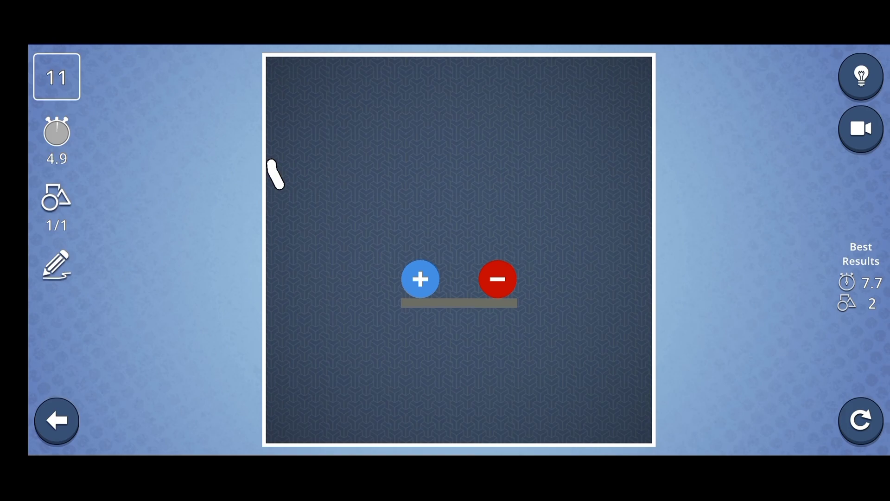
pyautogui.moveTo(399, 293); pyautogui.dragTo(401, 294)
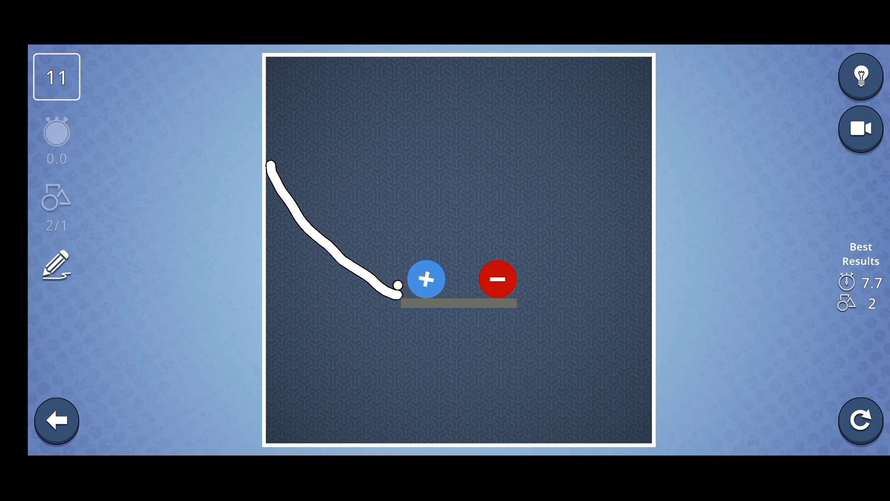
pyautogui.click(291, 117)
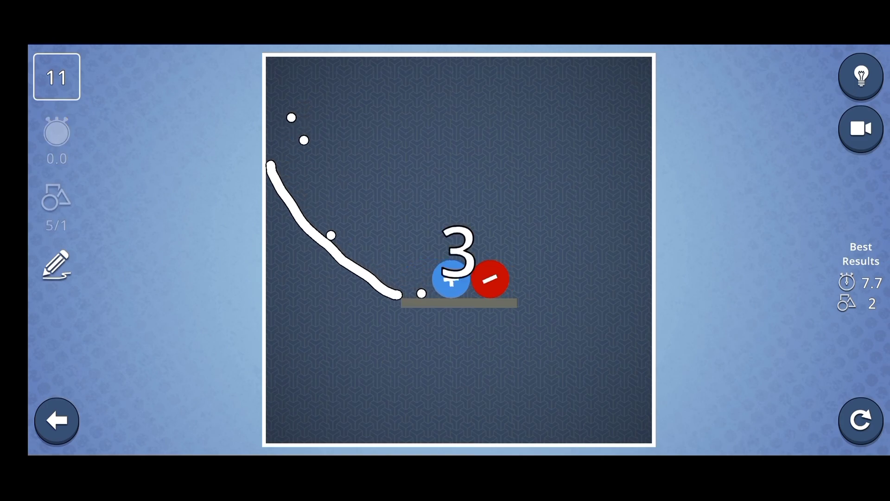
pyautogui.click(303, 105)
pyautogui.click(292, 133)
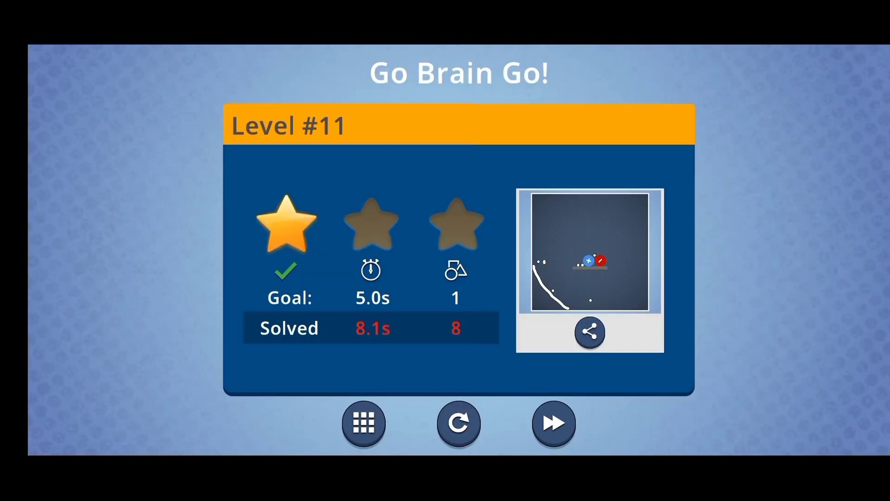
pyautogui.click(554, 423)
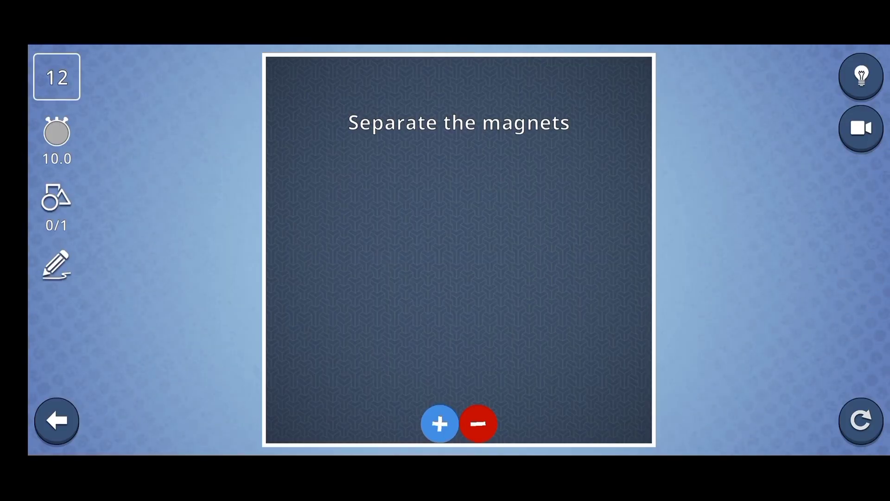
# Wedge a line between the magnets, then restart and draw a large blob that splits them
pyautogui.moveTo(466, 123); pyautogui.dragTo(464, 279)
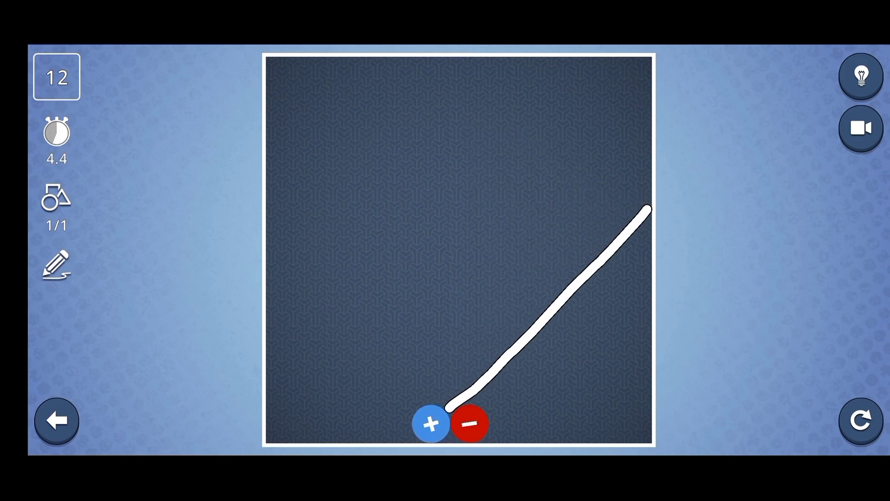
pyautogui.click(861, 420)
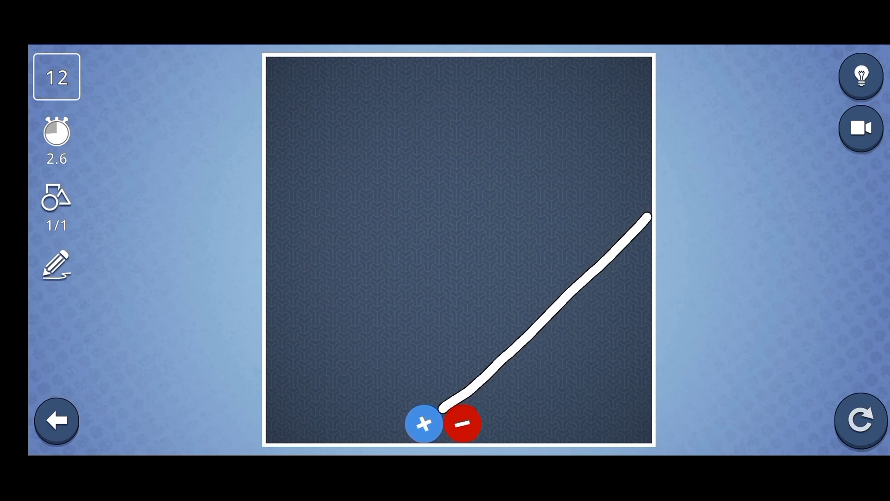
pyautogui.moveTo(473, 120)
pyautogui.mouseDown()
pyautogui.moveTo(487, 187)
pyautogui.moveTo(518, 174)
pyautogui.moveTo(420, 174)
pyautogui.mouseUp()
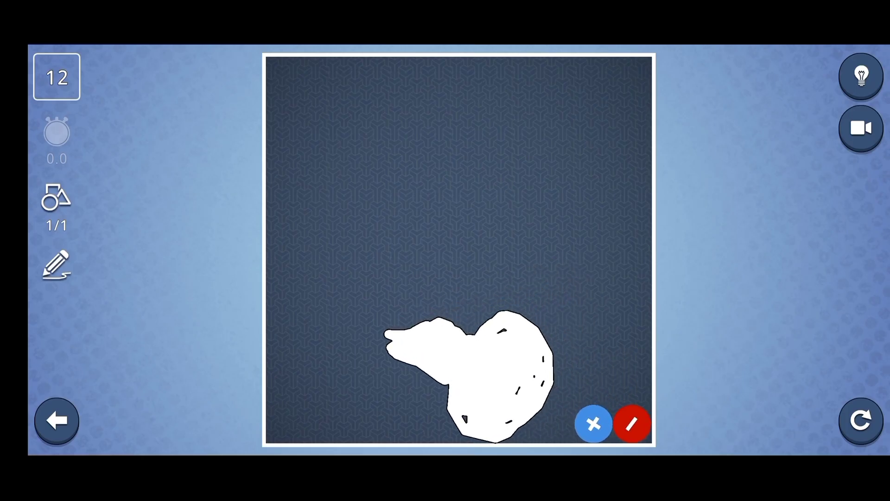
pyautogui.moveTo(451, 130); pyautogui.dragTo(516, 152)
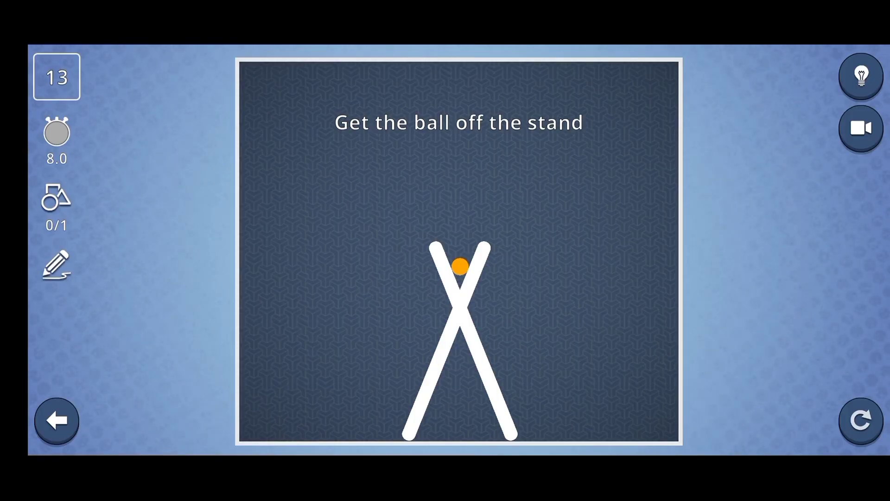
# Draw a blob above the stand, then restart and draw a thick hook that knocks the ball off
pyautogui.moveTo(450, 124); pyautogui.dragTo(505, 109)
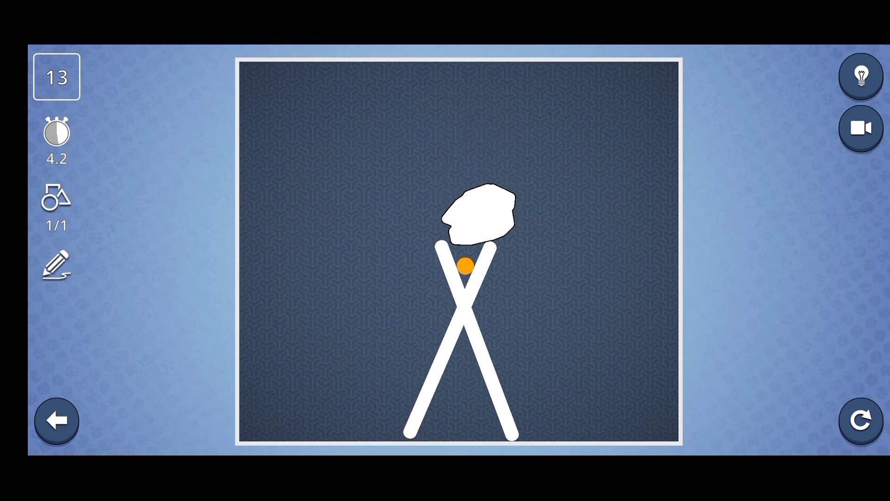
pyautogui.click(862, 420)
pyautogui.moveTo(436, 100); pyautogui.dragTo(480, 144)
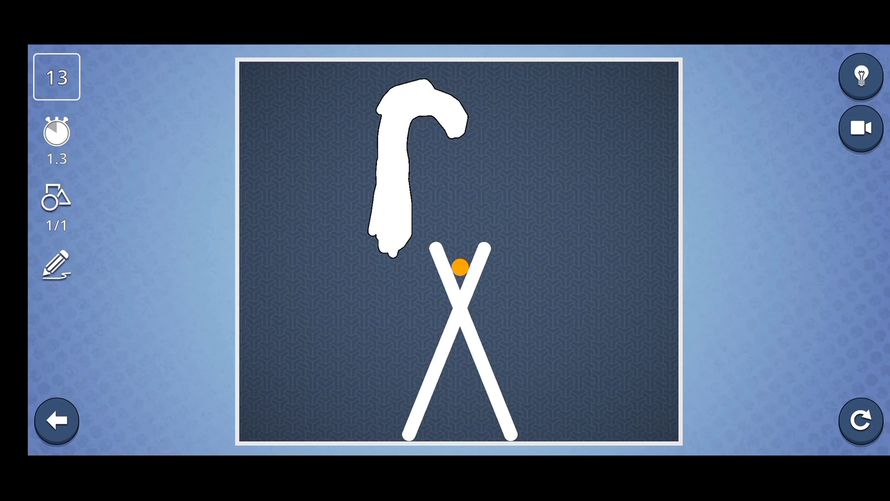
pyautogui.moveTo(432, 83); pyautogui.dragTo(369, 181)
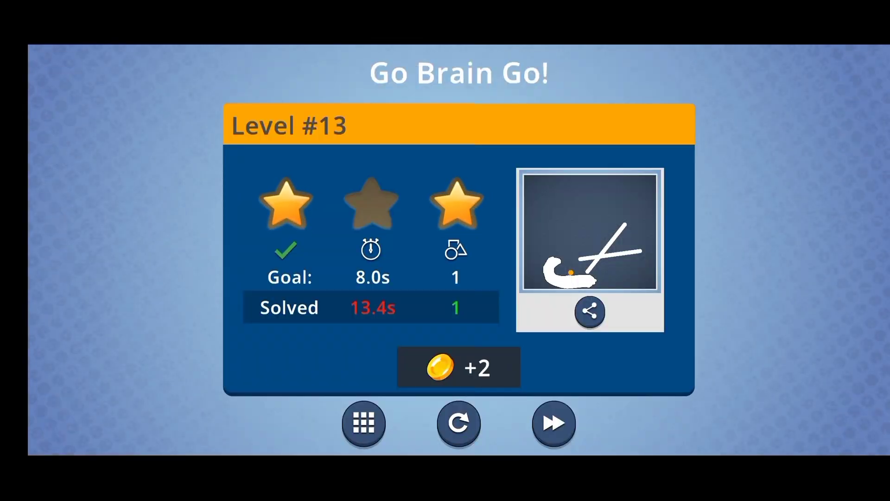
# On level 14, draw a triangle pivot, a long plank, a box on its low end, and a boulder
pyautogui.click(554, 423)
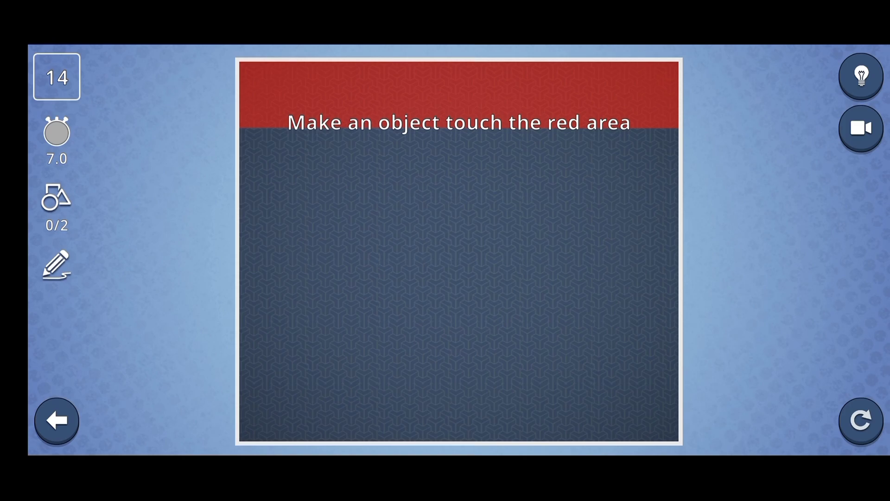
pyautogui.moveTo(417, 435)
pyautogui.mouseDown()
pyautogui.moveTo(488, 416)
pyautogui.moveTo(394, 436)
pyautogui.mouseUp()
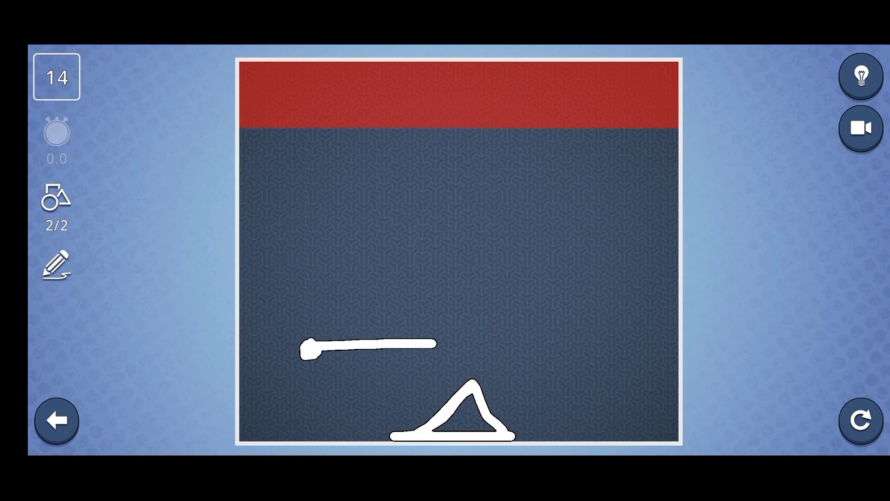
pyautogui.moveTo(602, 343); pyautogui.dragTo(634, 343)
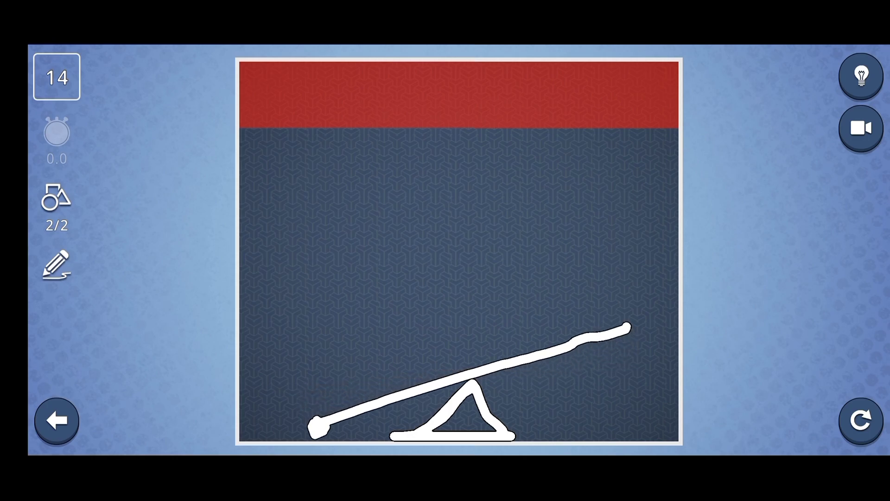
pyautogui.moveTo(322, 342); pyautogui.dragTo(331, 358)
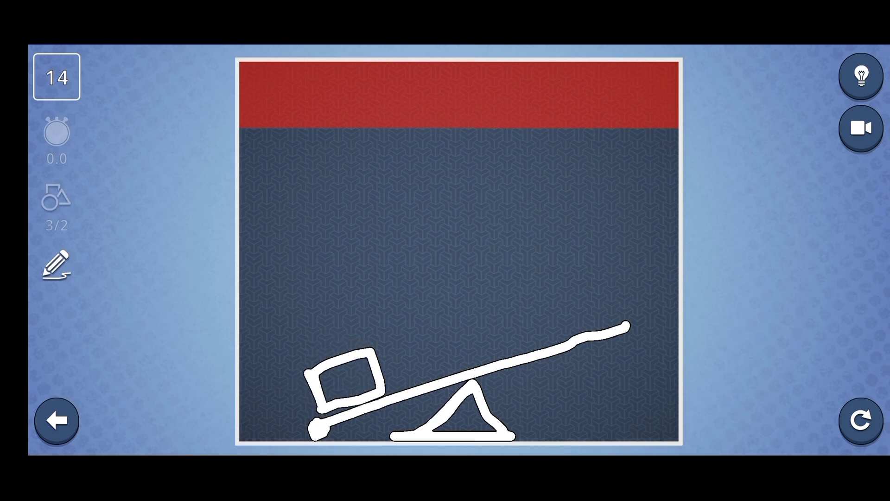
pyautogui.moveTo(591, 161)
pyautogui.mouseDown()
pyautogui.moveTo(577, 229)
pyautogui.moveTo(588, 160)
pyautogui.mouseUp()
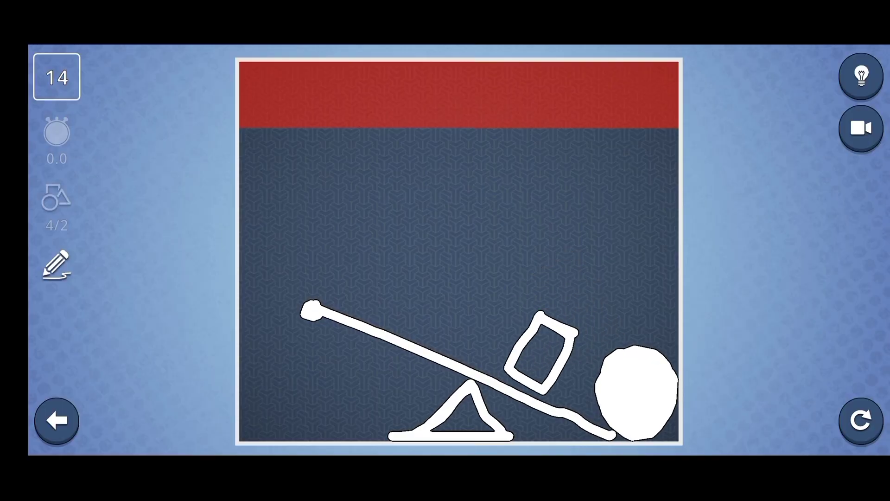
# Restart level 14 and redraw only the triangle pivot and the long plank
pyautogui.click(860, 420)
pyautogui.moveTo(458, 394)
pyautogui.mouseDown()
pyautogui.moveTo(541, 427)
pyautogui.moveTo(462, 399)
pyautogui.mouseUp()
pyautogui.moveTo(657, 327); pyautogui.dragTo(258, 421)
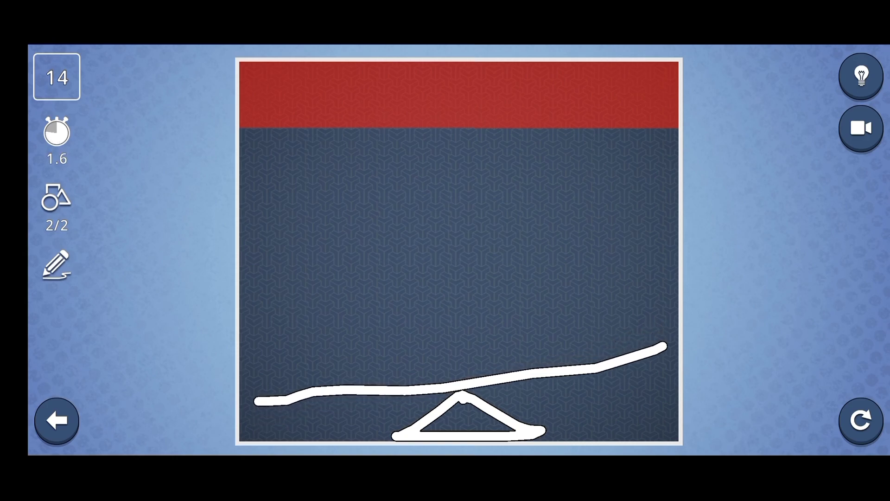
# Drop six small dots on the plank's left end and draw a large boulder at upper right
pyautogui.click(288, 295)
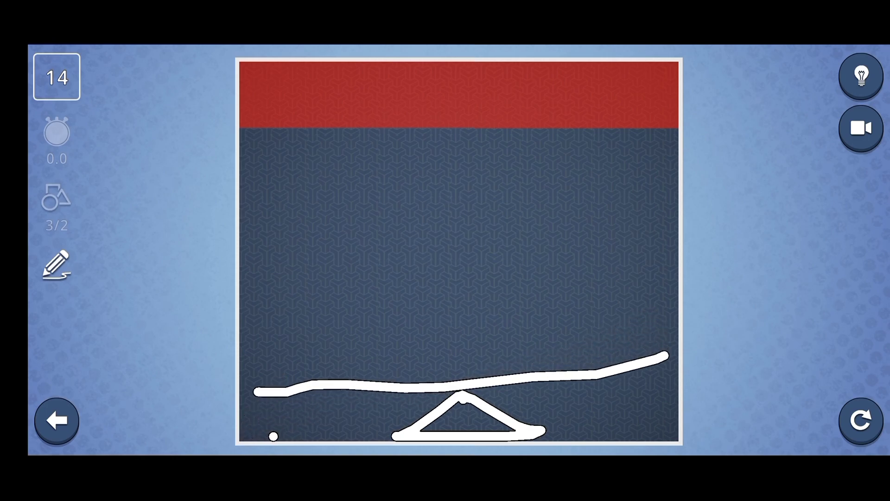
pyautogui.click(288, 263)
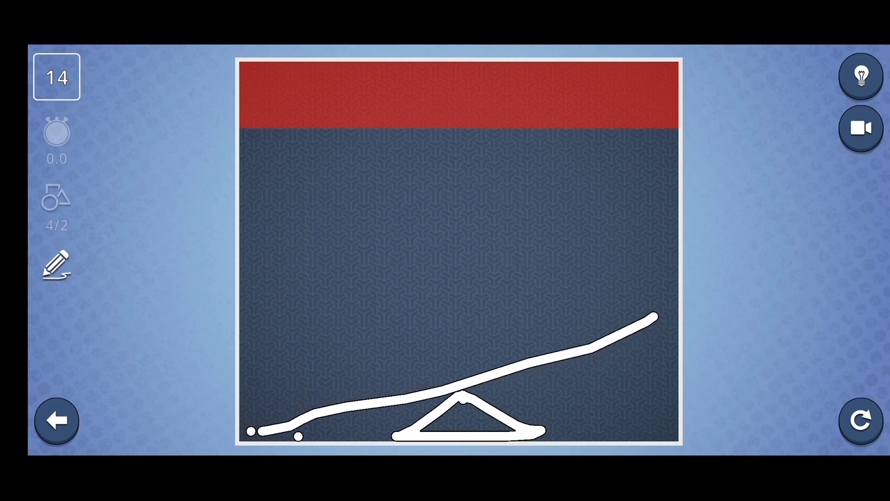
pyautogui.click(265, 323)
pyautogui.click(276, 261)
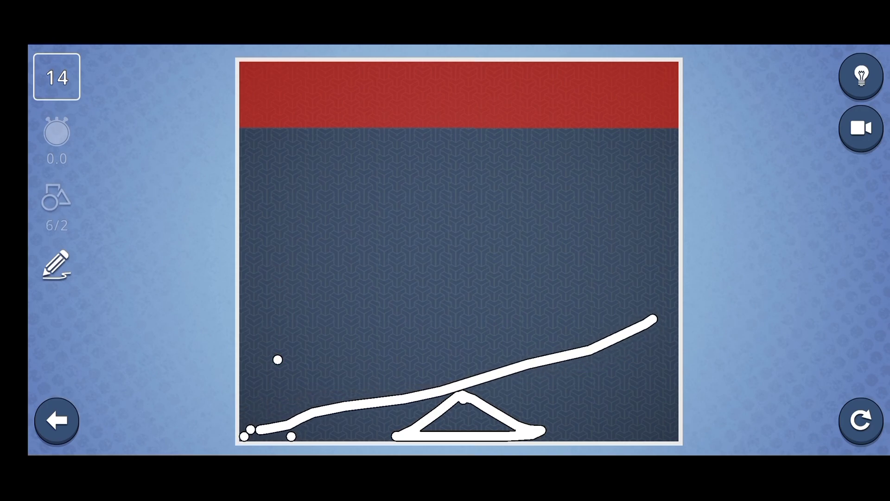
pyautogui.click(282, 303)
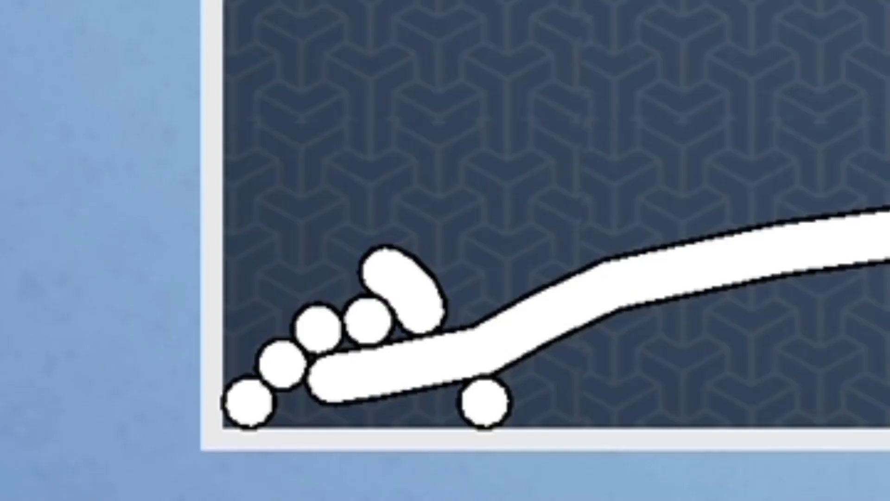
pyautogui.click(291, 279)
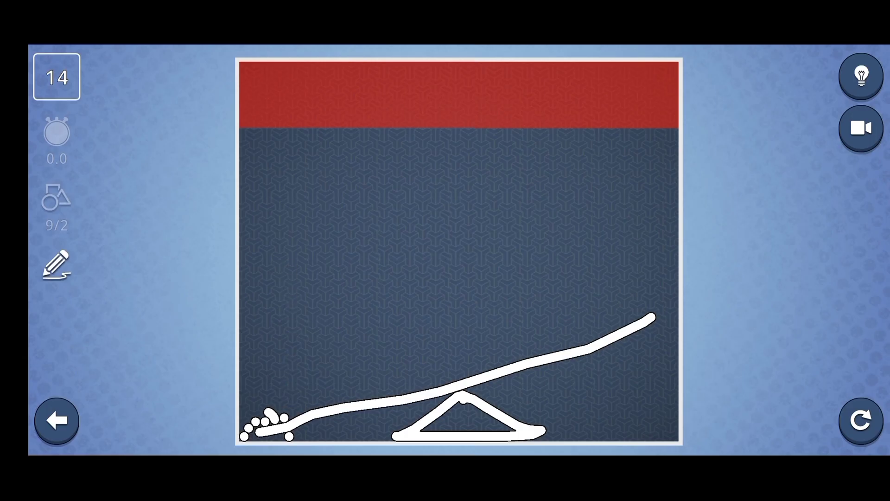
pyautogui.moveTo(619, 147); pyautogui.dragTo(584, 174)
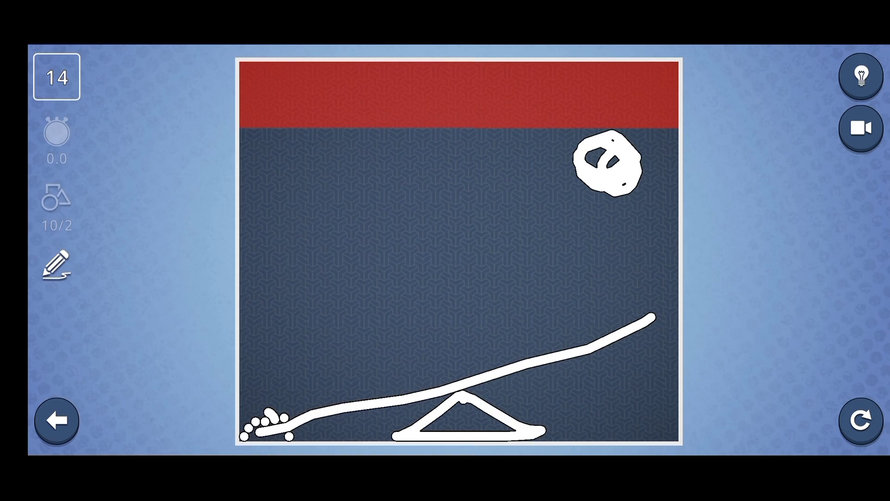